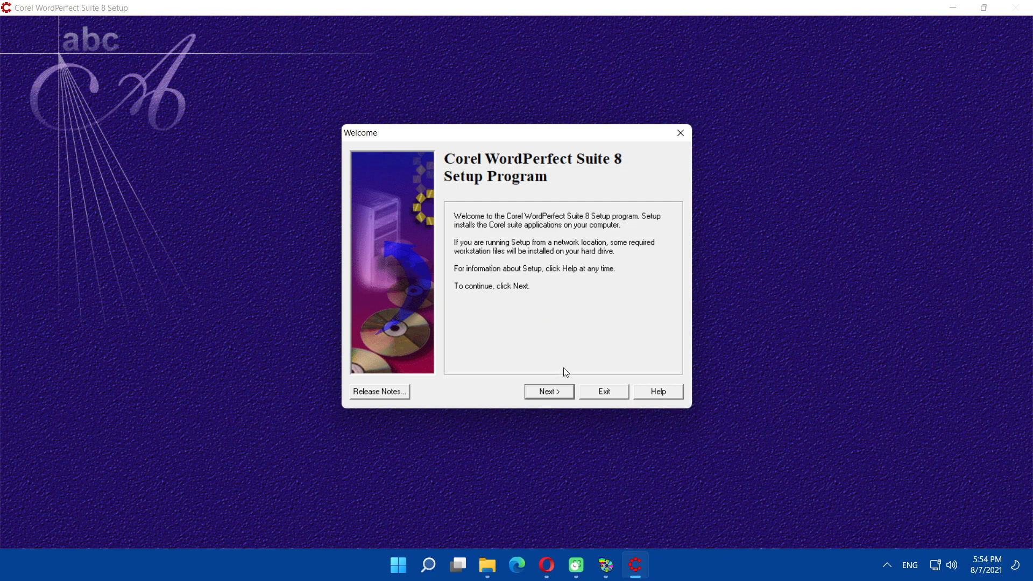
Step: Proceed through the setup's opening pages and accept the registration information as filled in
left_click(555, 391)
left_click(555, 391)
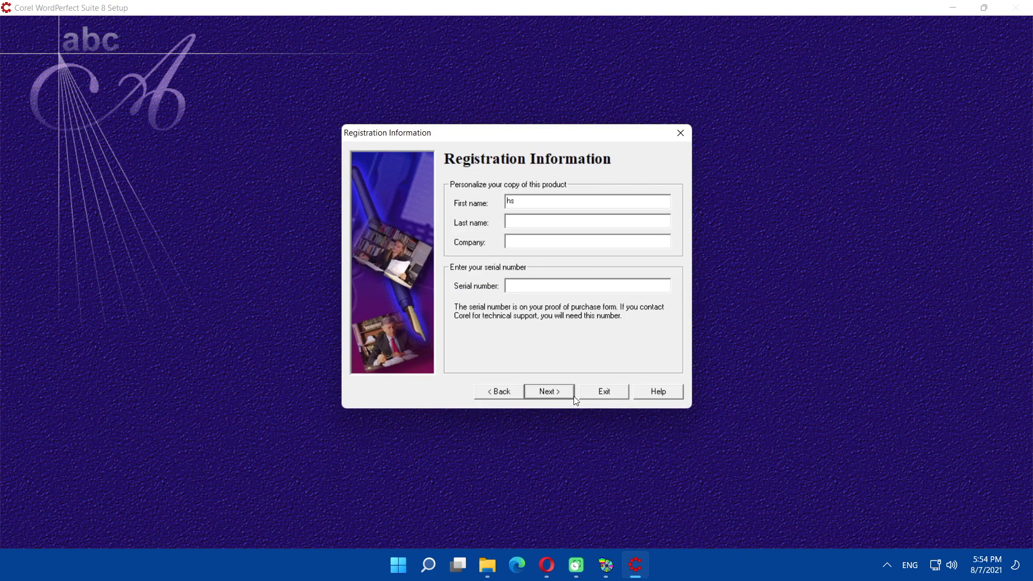
left_click(561, 393)
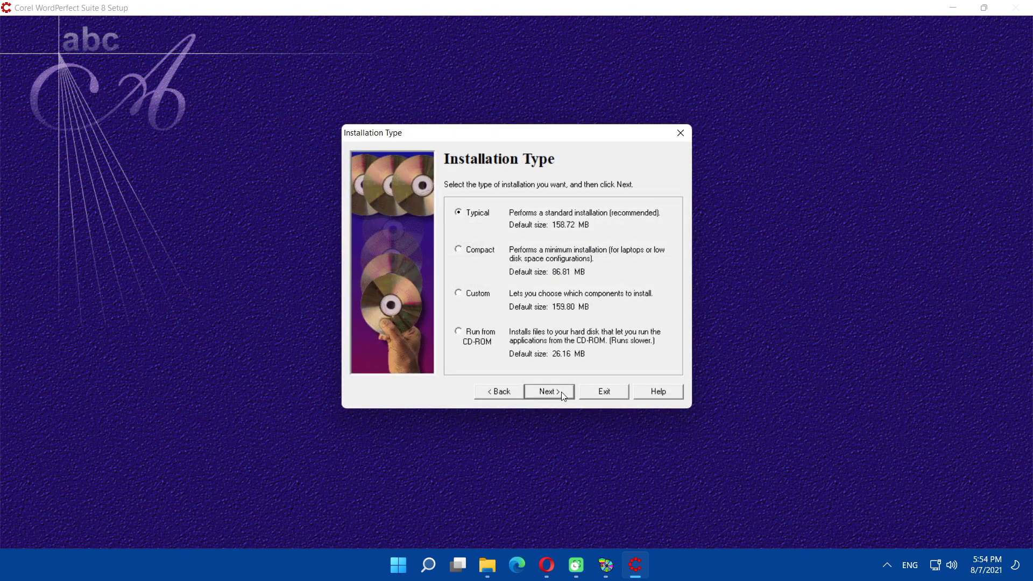
Step: Choose the Typical installation, keep the default component selection and start installing the suite
left_click(561, 392)
left_click(561, 392)
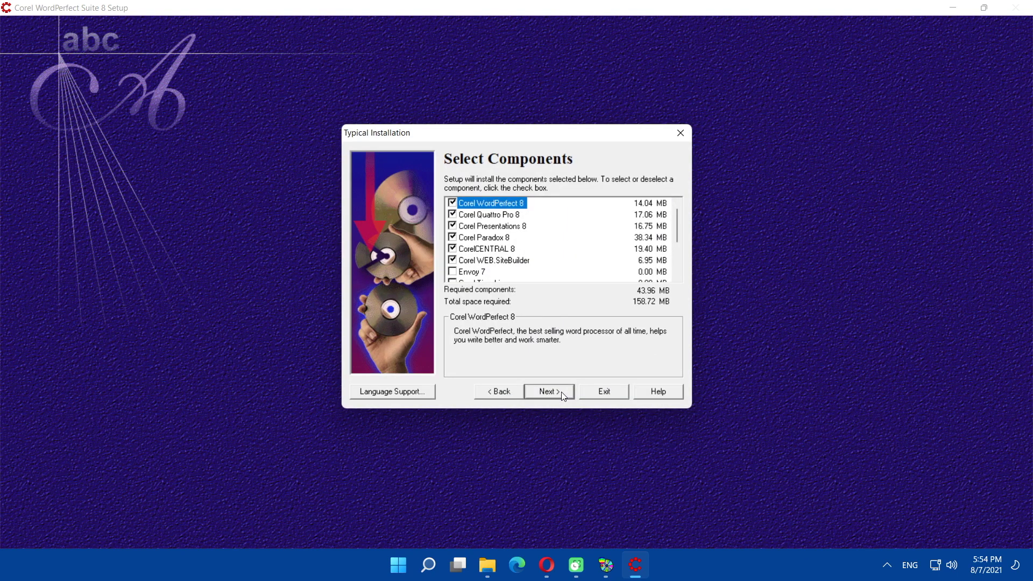
left_click(561, 392)
left_click(561, 392)
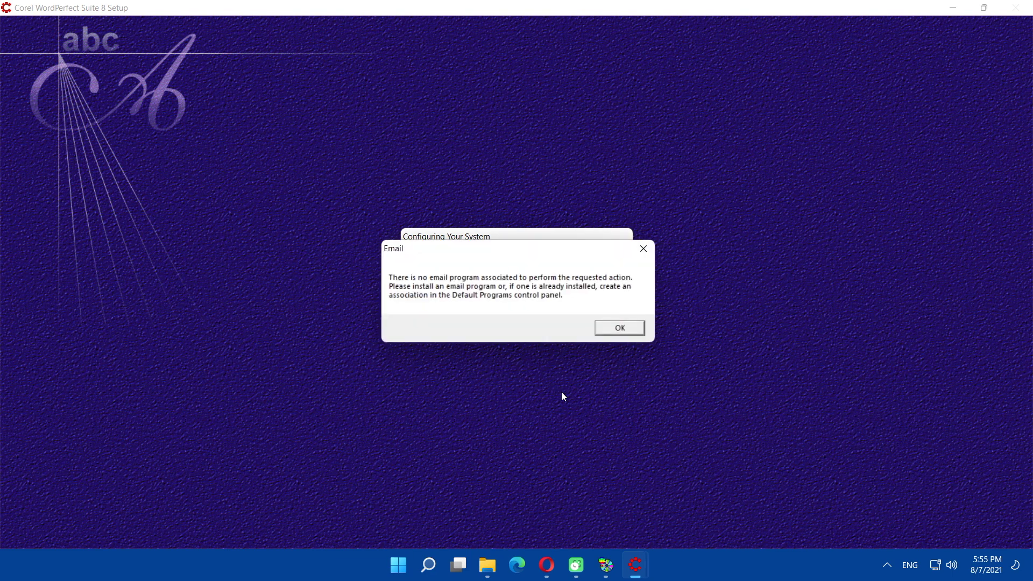
Step: Dismiss the email program message, finish the setup without registering and exit the applications disc launcher
left_click(622, 331)
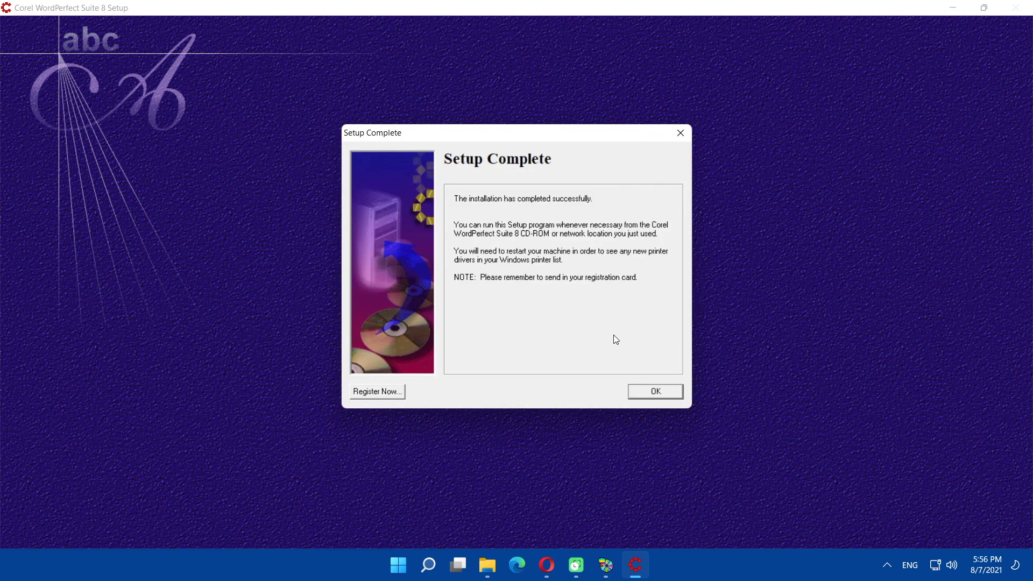
left_click(649, 390)
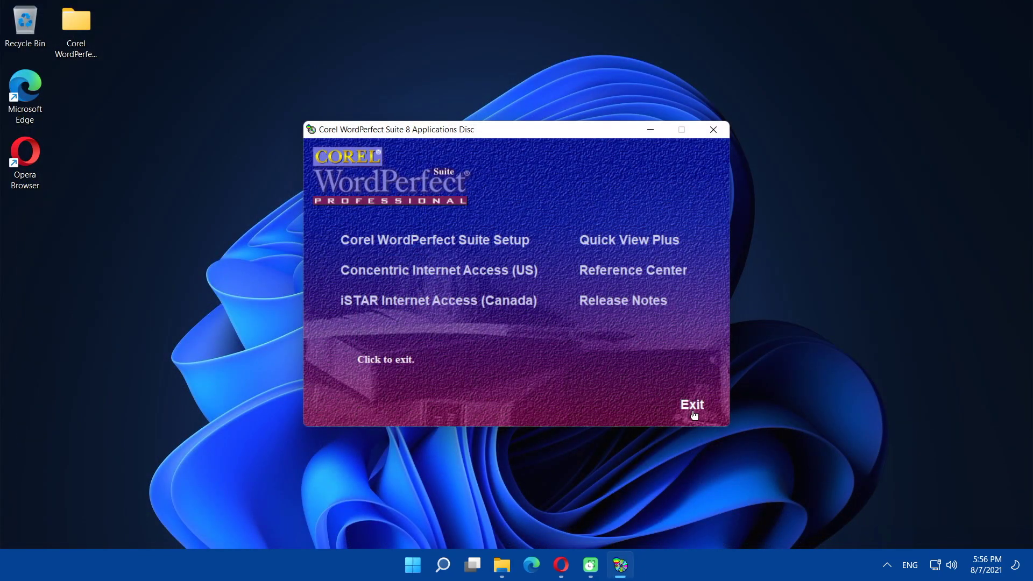
left_click(697, 411)
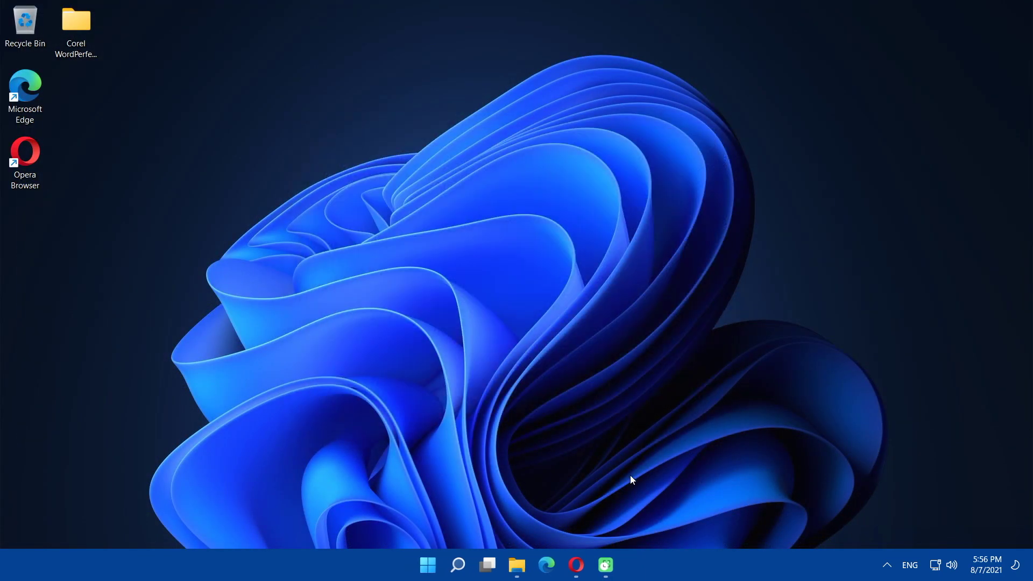
Step: Launch Corel WordPerfect 8 from the installed Corel WordPerfect Suite 8 programs
left_click(421, 568)
left_click(655, 135)
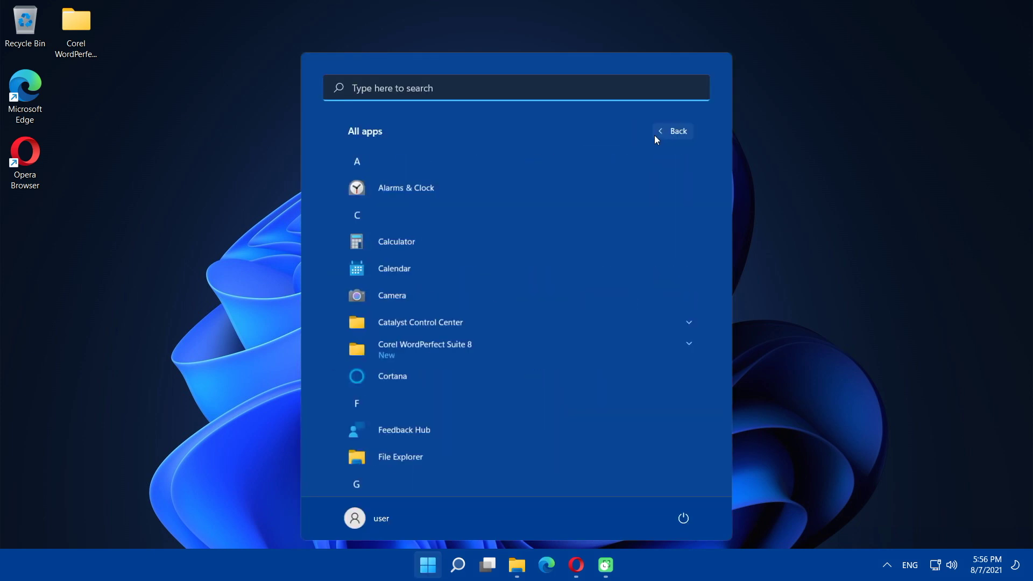
left_click(476, 345)
scroll(476, 350, "down", 3)
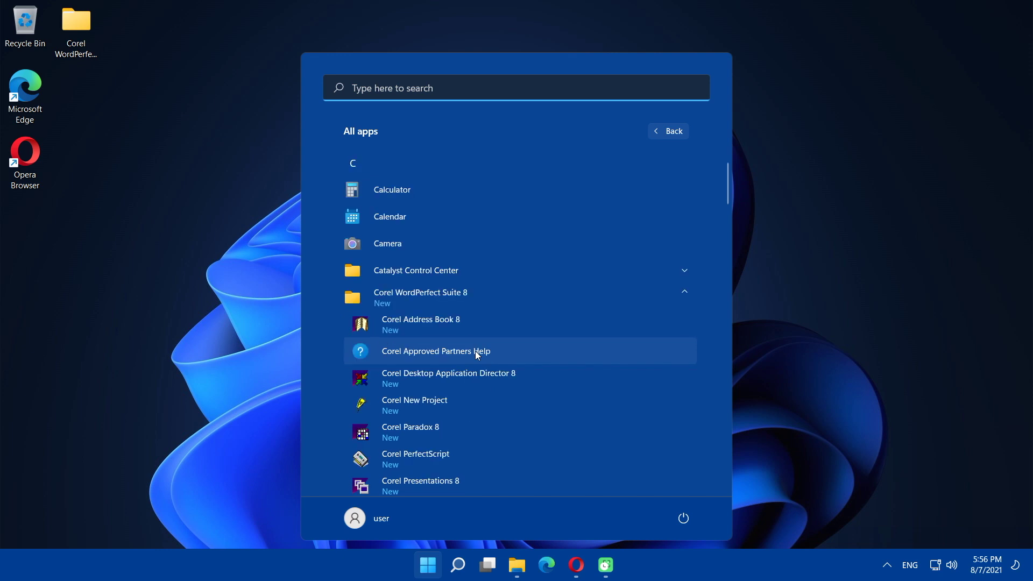
scroll(476, 351, "down", 3)
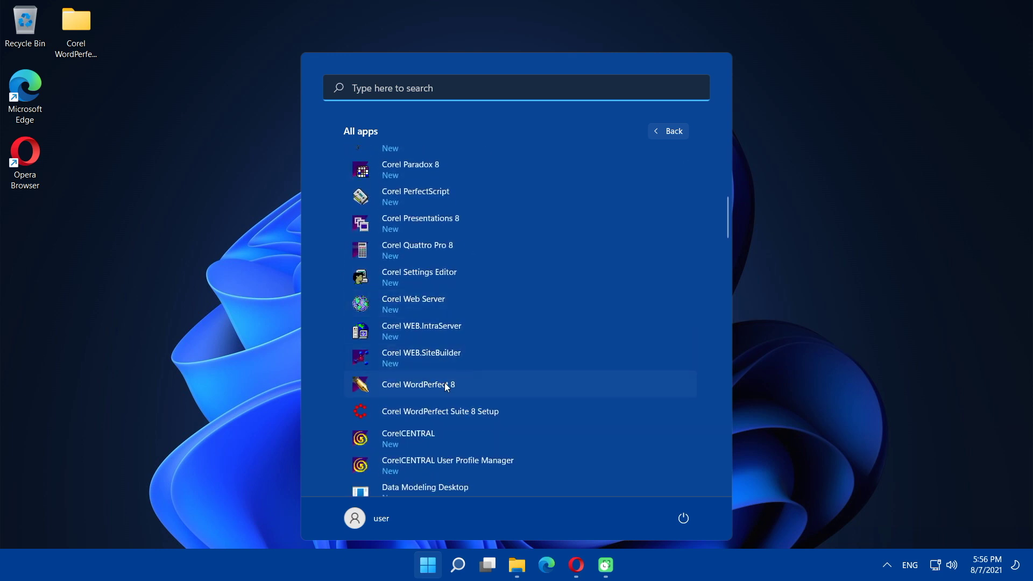
left_click(445, 384)
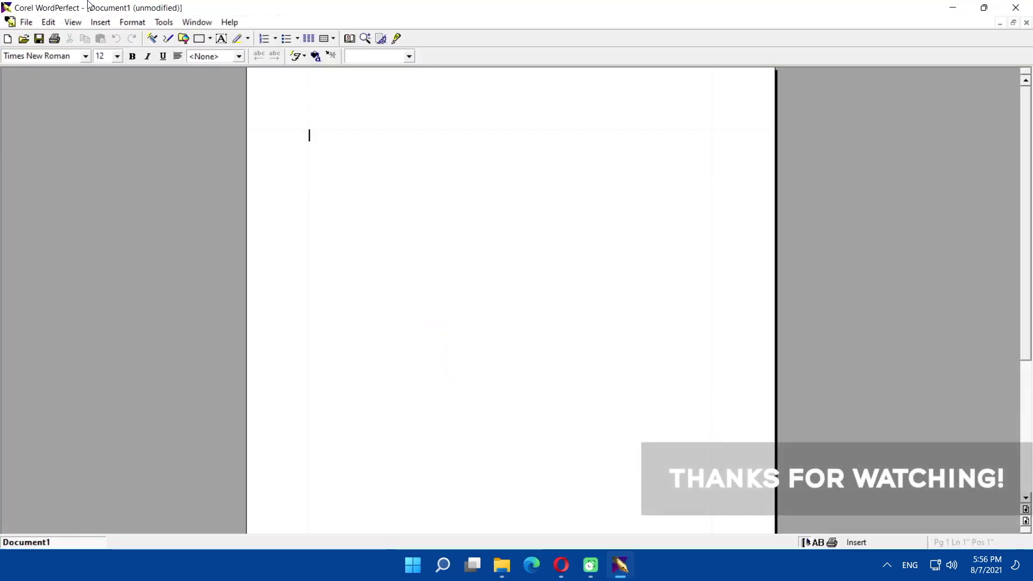
Step: View the About information of Corel WordPerfect and close the program
left_click(30, 22)
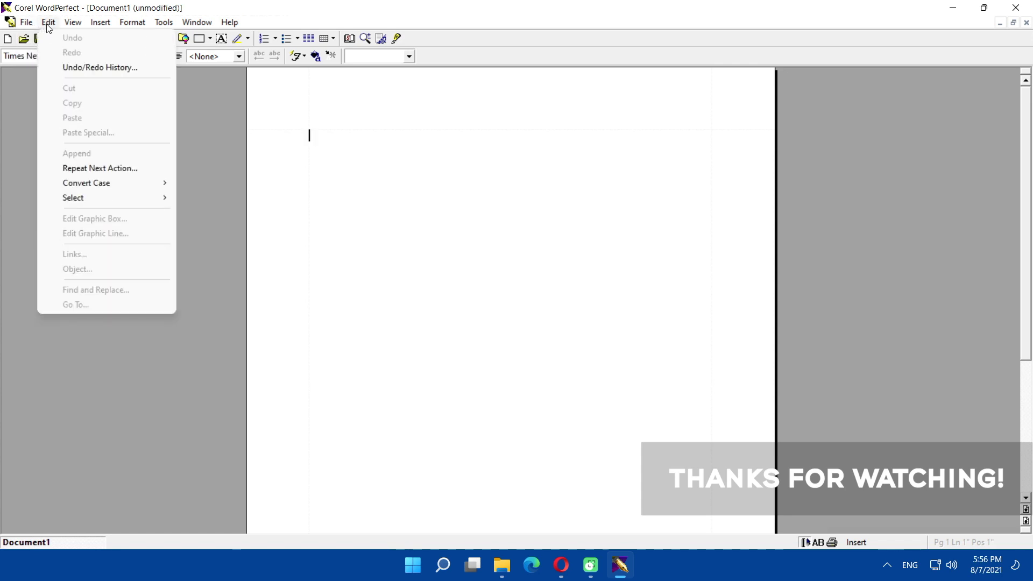
mouse_move(74, 26)
mouse_move(231, 24)
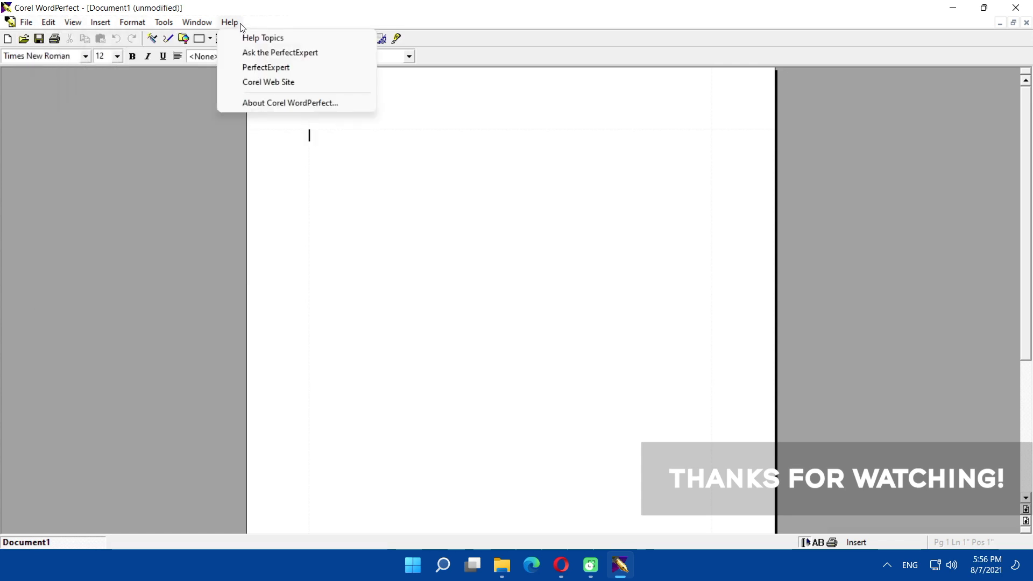
left_click(263, 100)
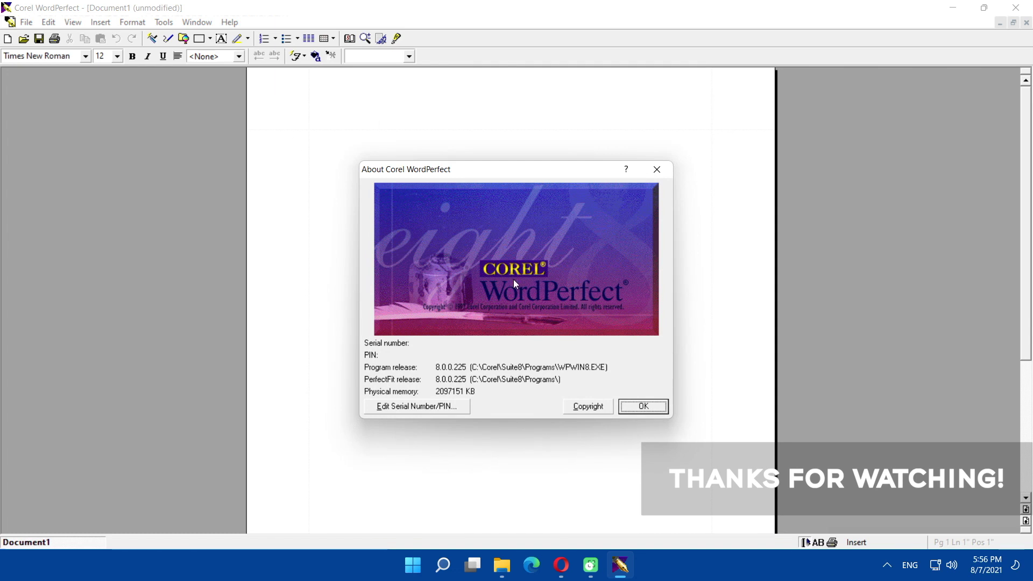
left_click(660, 411)
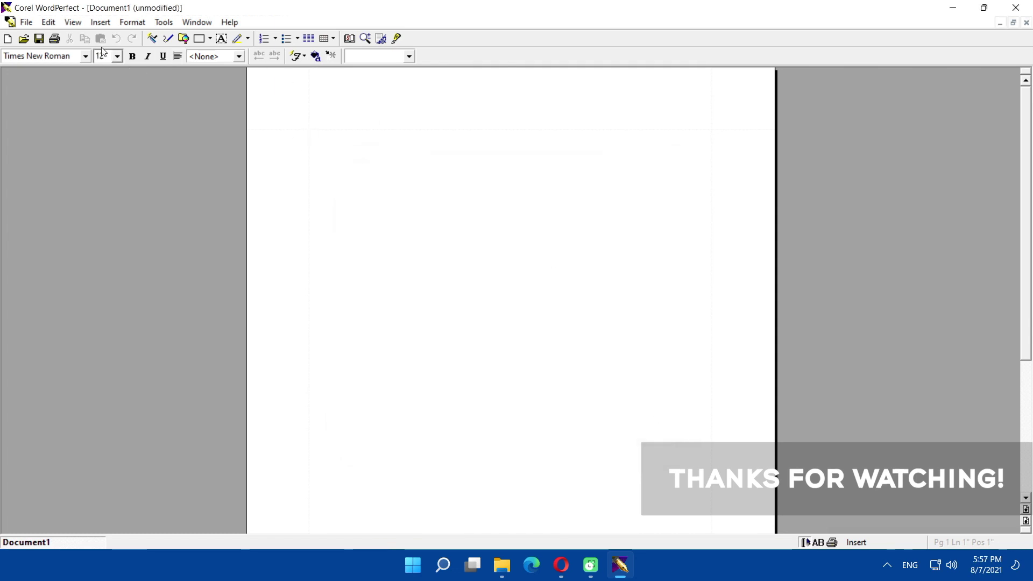
left_click(1016, 8)
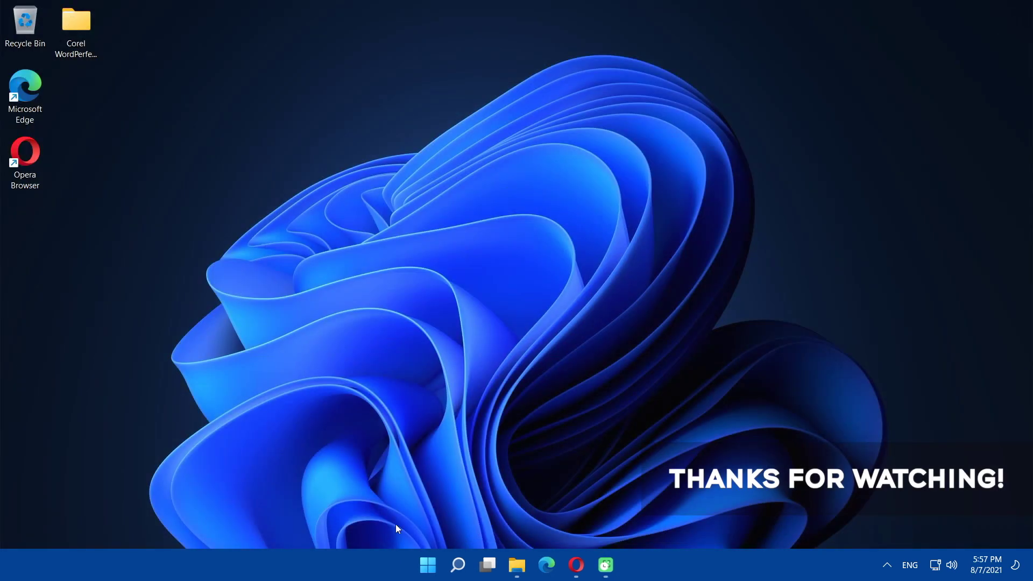
Step: Launch Corel WEB.SiteBuilder, close its Content Gallery and Site Manager windows and maximize the main window
left_click(424, 569)
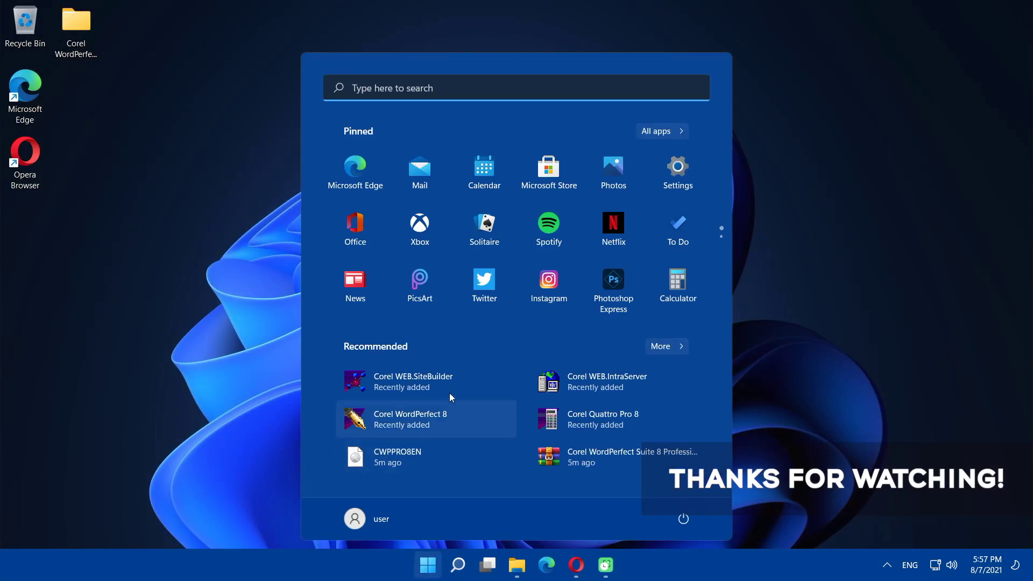
left_click(454, 375)
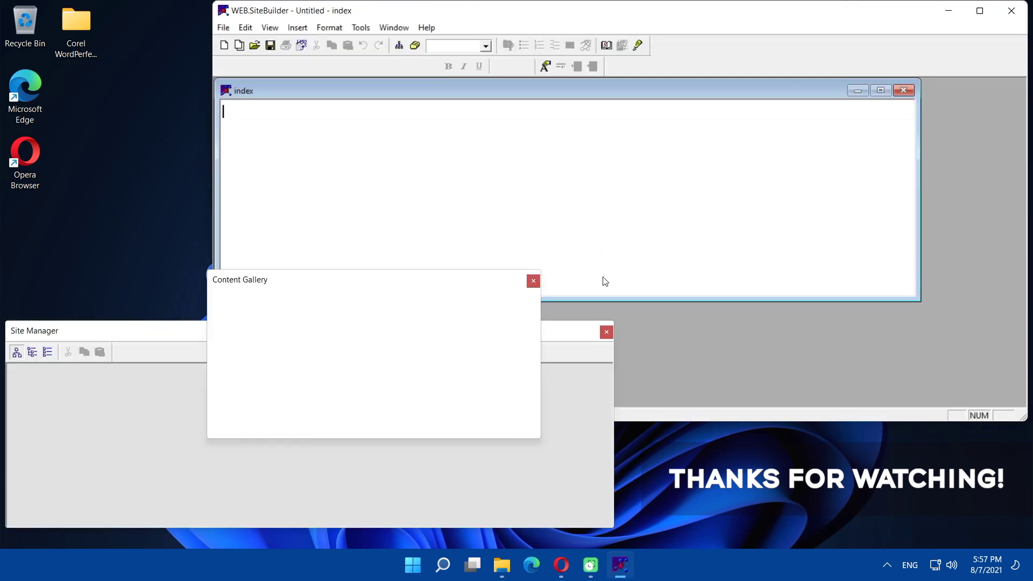
left_click(534, 282)
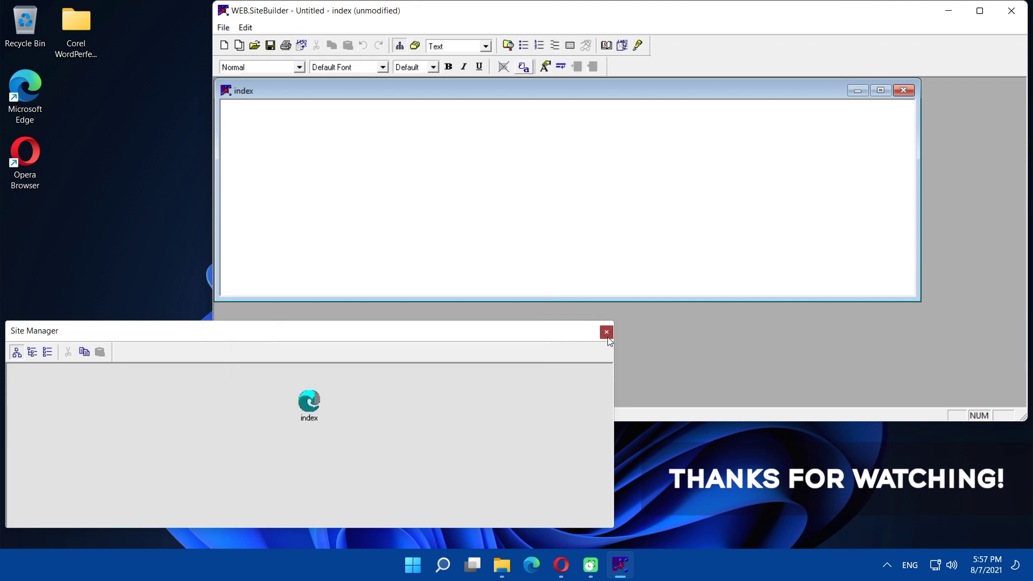
left_click(606, 331)
left_click(980, 11)
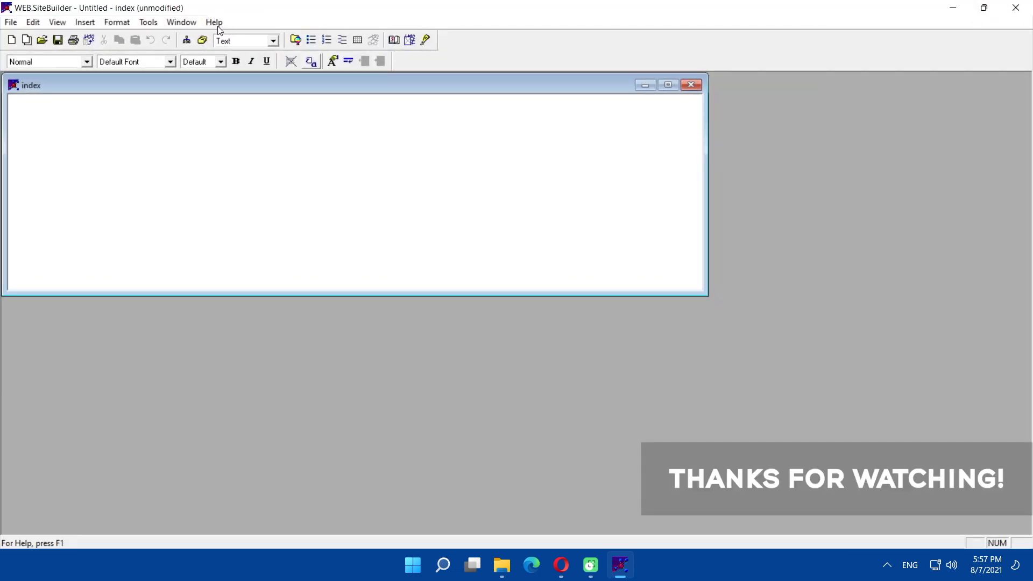
Step: View the About information of Corel WEB.SiteBuilder and close the program
left_click(218, 26)
left_click(244, 116)
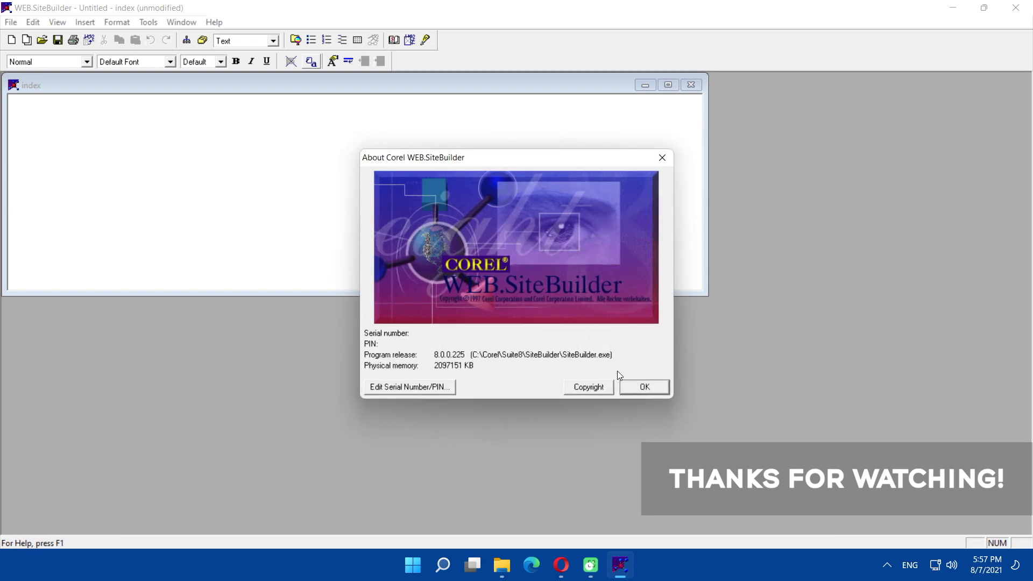
left_click(642, 387)
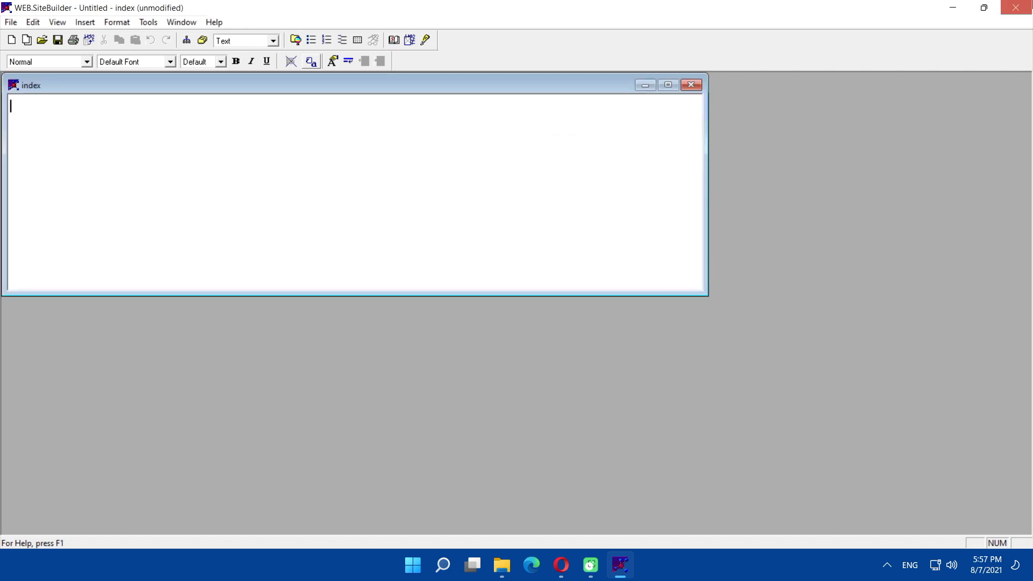
left_click(1016, 8)
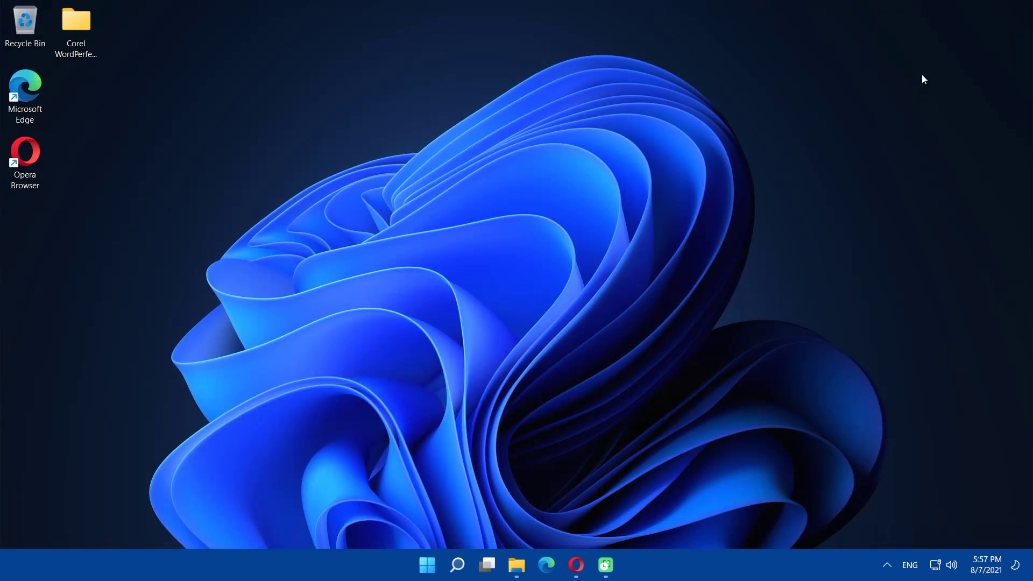
Step: Launch Corel Quattro Pro 8 to view its About information, and close the program
left_click(428, 565)
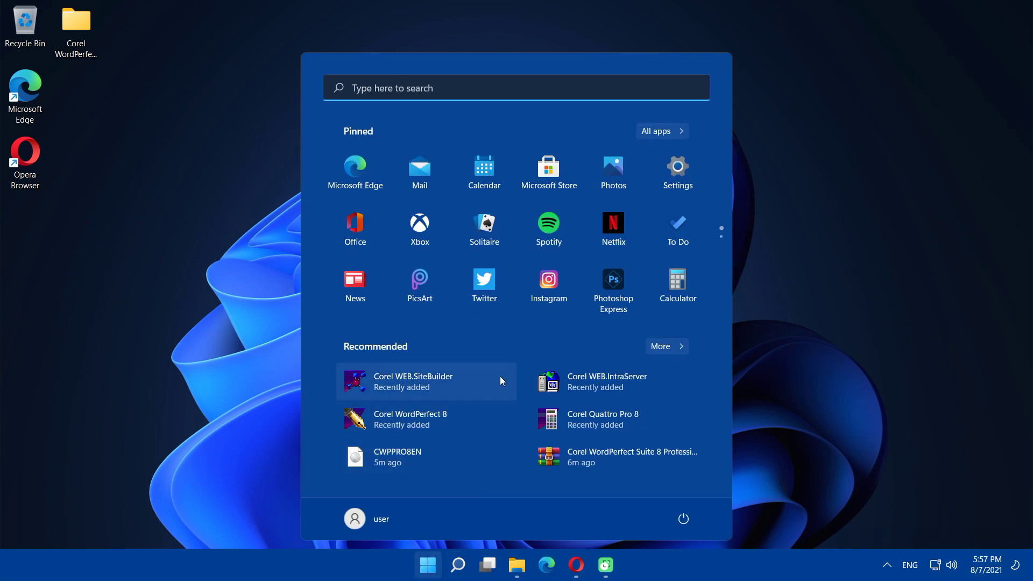
left_click(603, 421)
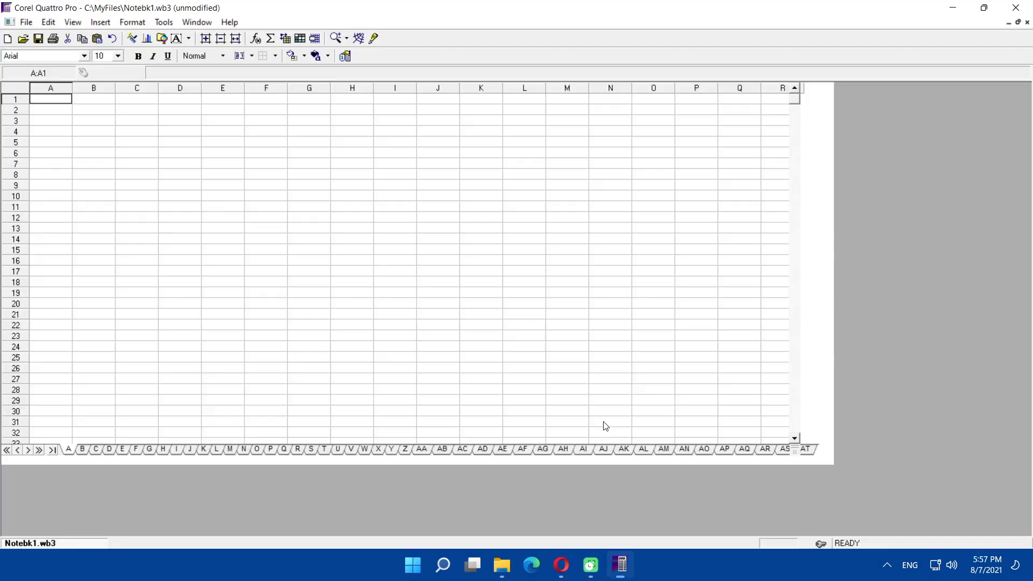
left_click(229, 22)
left_click(262, 104)
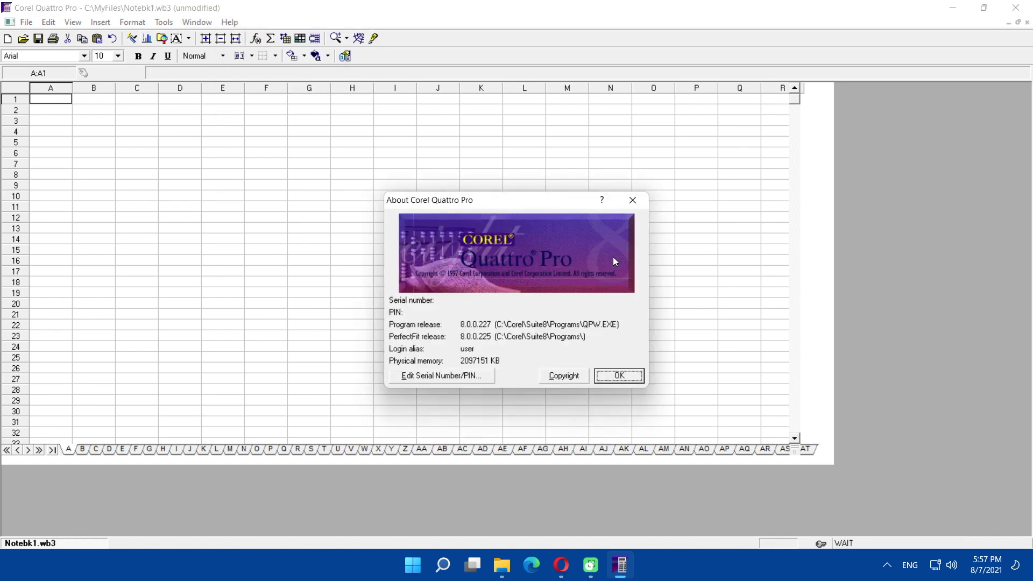
left_click(628, 375)
left_click(1016, 7)
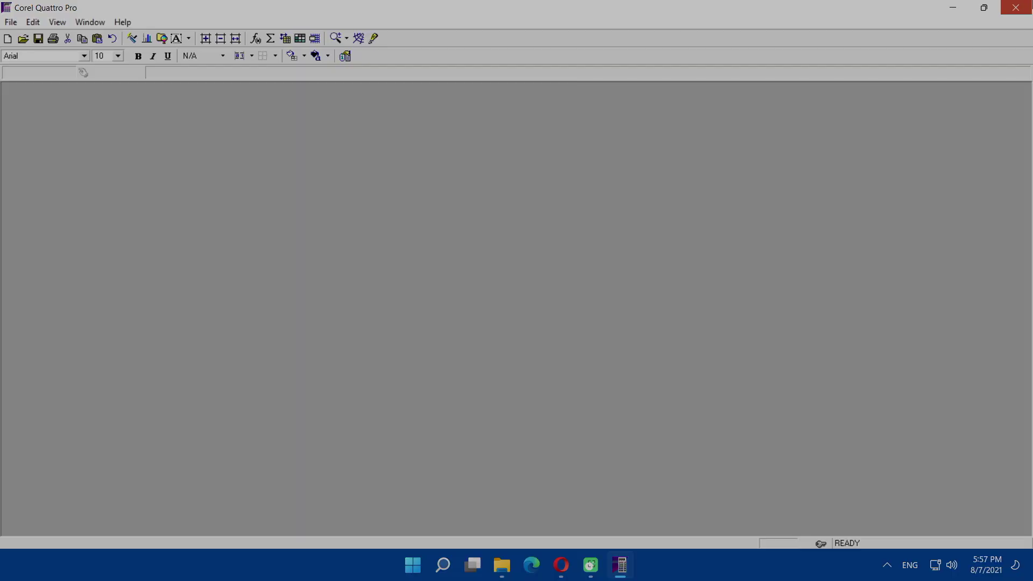